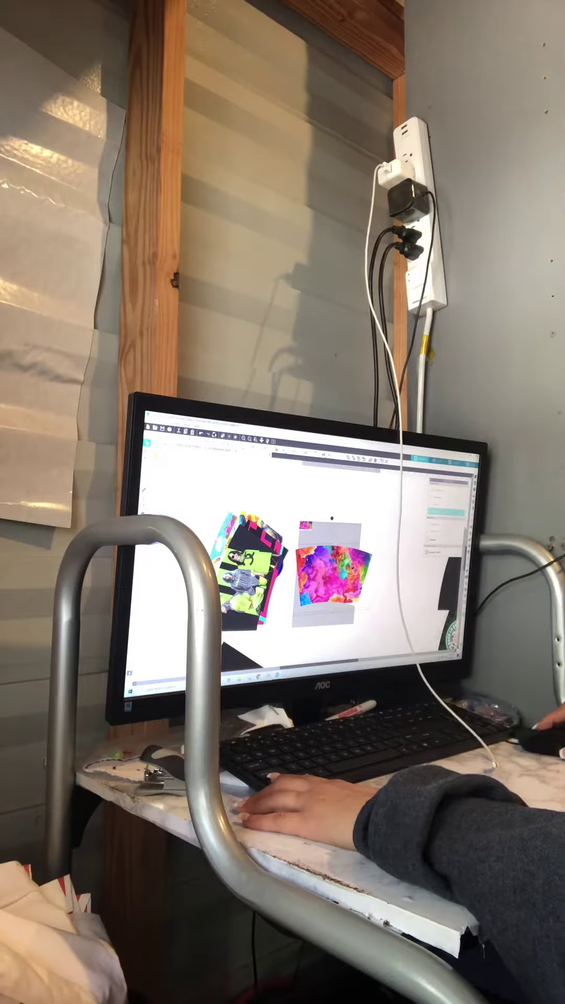
pyautogui.scroll(-1, 314, 565)
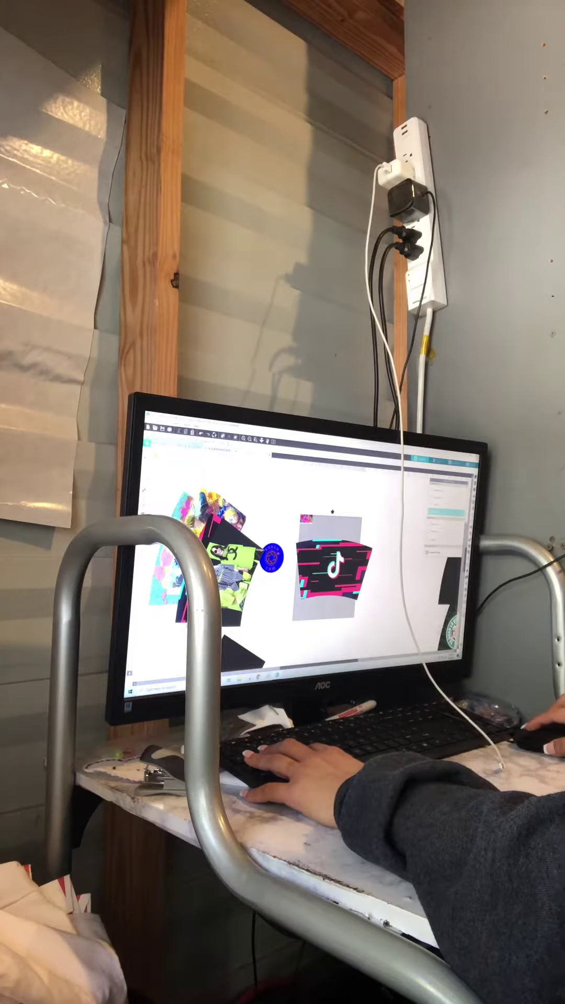
# - Dismiss the open-file browser and open the Merge dialog to bring in another design
pyautogui.hotkey('ctrl', 'o')
pyautogui.press('Escape')
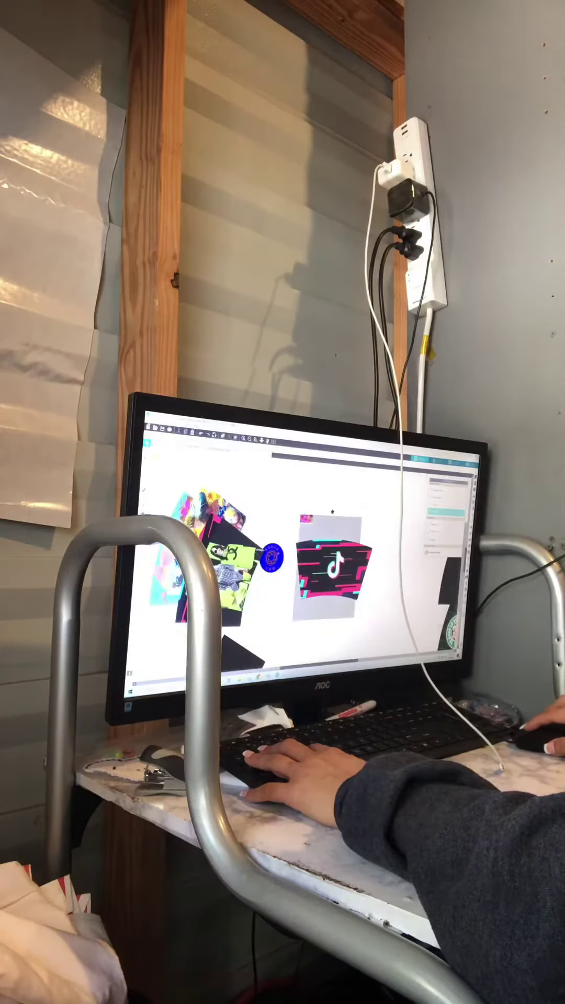
pyautogui.hotkey('ctrl', 'shift', 'o')
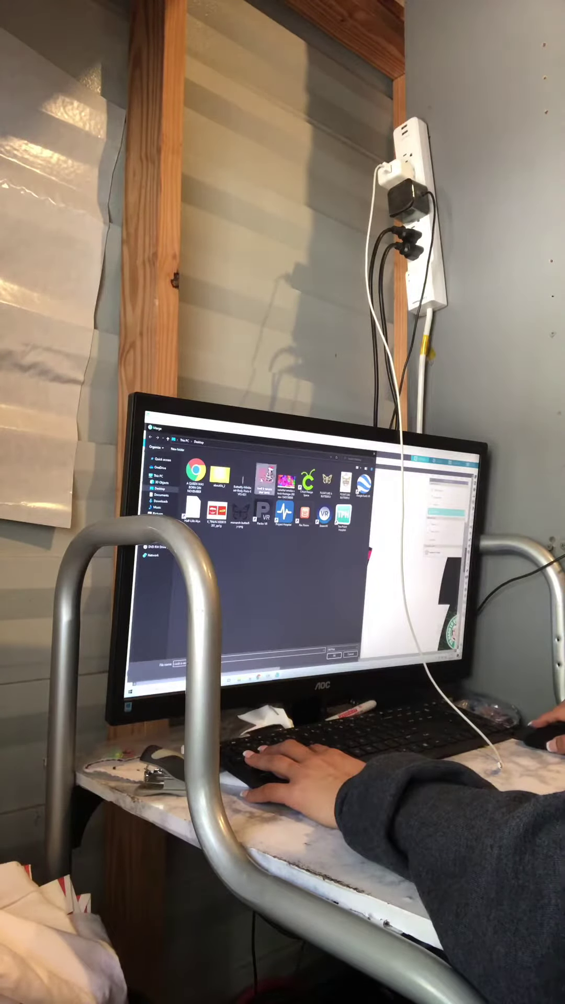
# - Merge the Dear Santa design onto the canvas and move it left into the template
pyautogui.doubleClick(266, 480)
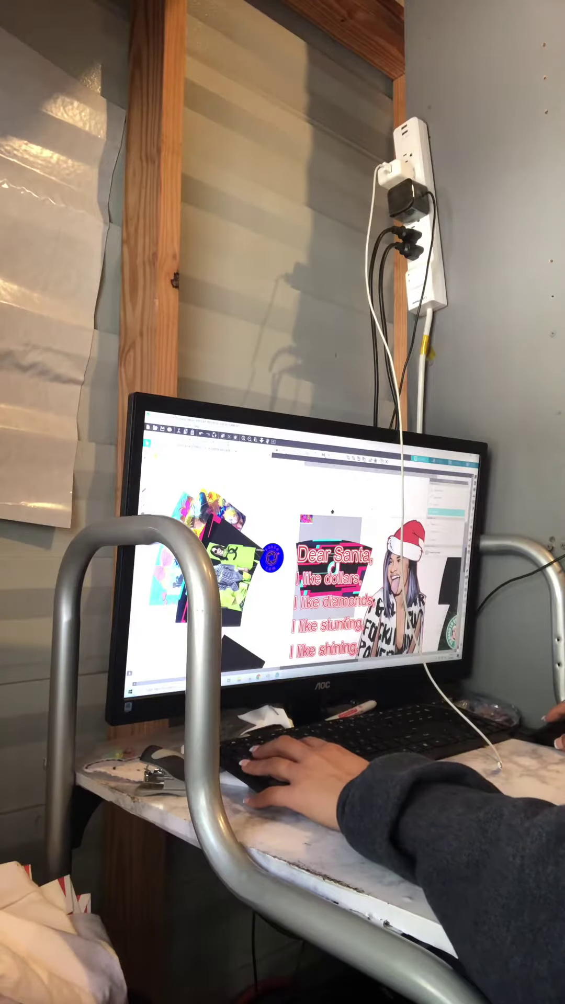
pyautogui.moveTo(358, 597)
pyautogui.mouseDown()
pyautogui.moveTo(318, 601)
pyautogui.moveTo(321, 651)
pyautogui.mouseUp()
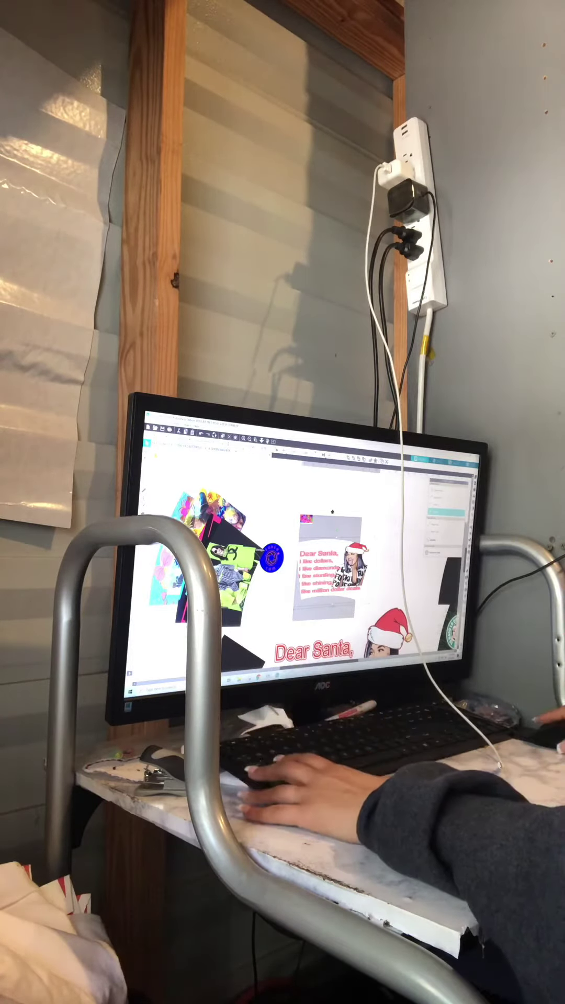
pyautogui.scroll(-2, 275, 565)
pyautogui.scroll(-2, 274, 565)
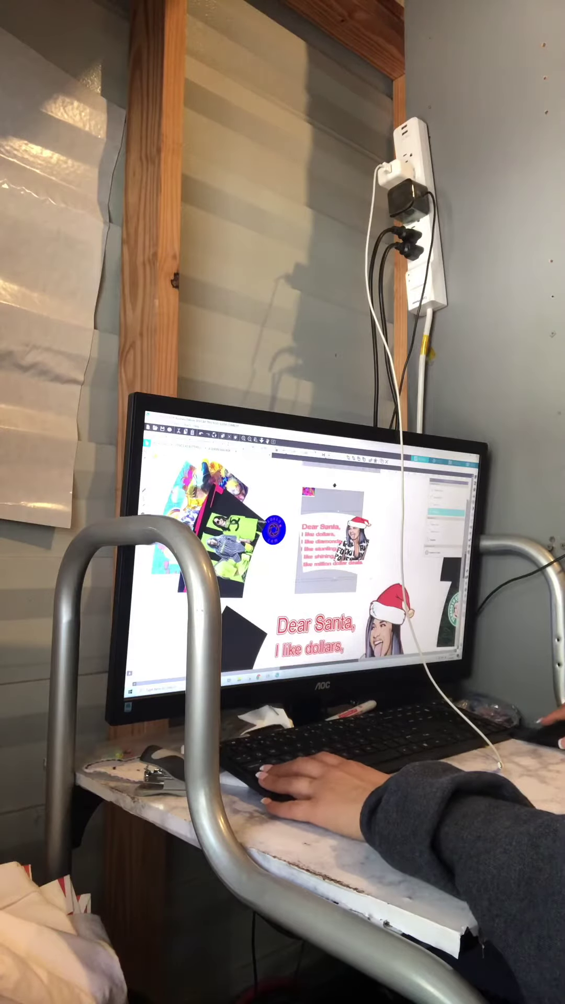
pyautogui.scroll(-2, 274, 565)
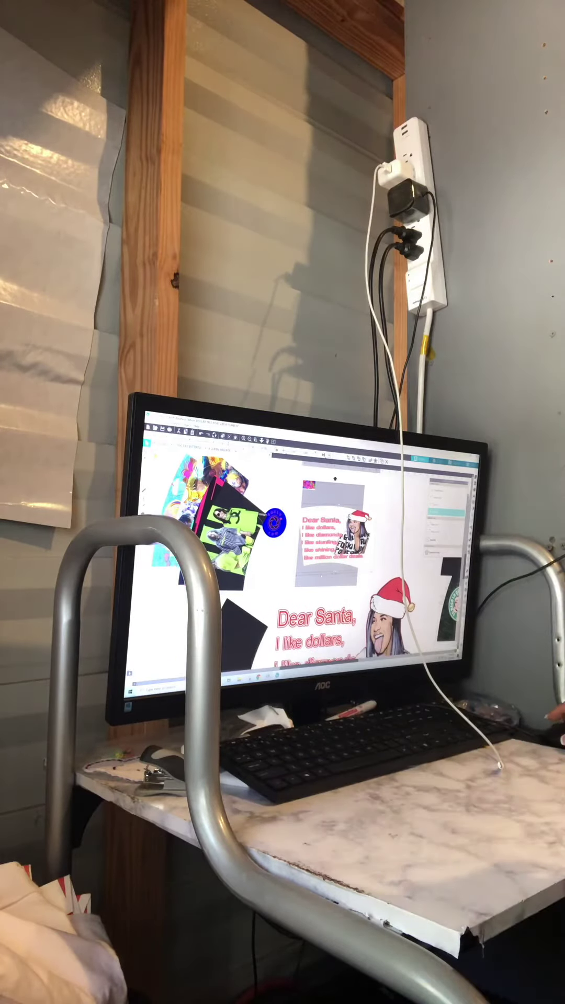
pyautogui.scroll(-2, 274, 566)
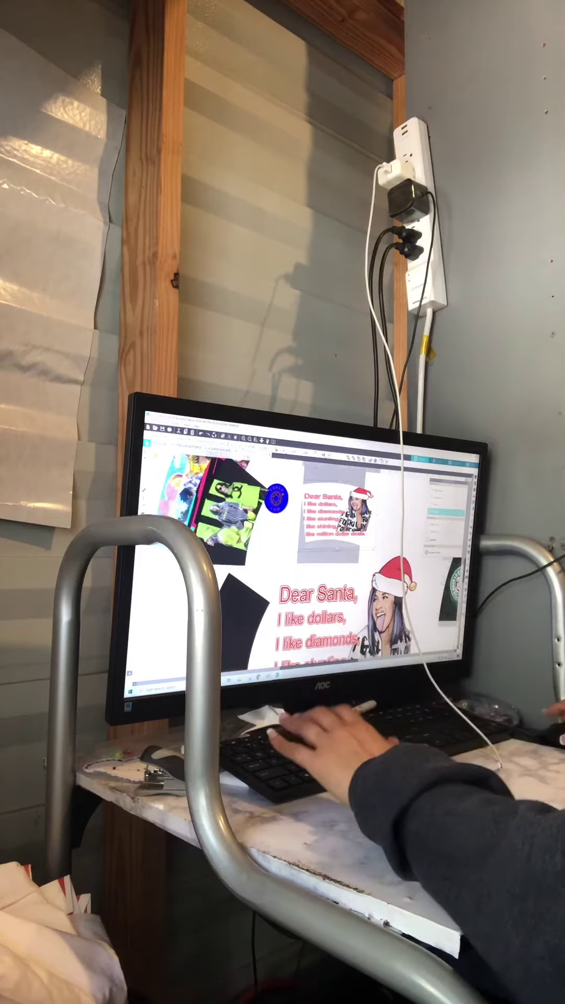
pyautogui.scroll(-2, 275, 565)
pyautogui.scroll(-2, 275, 564)
pyautogui.scroll(1, 274, 565)
pyautogui.scroll(2, 275, 564)
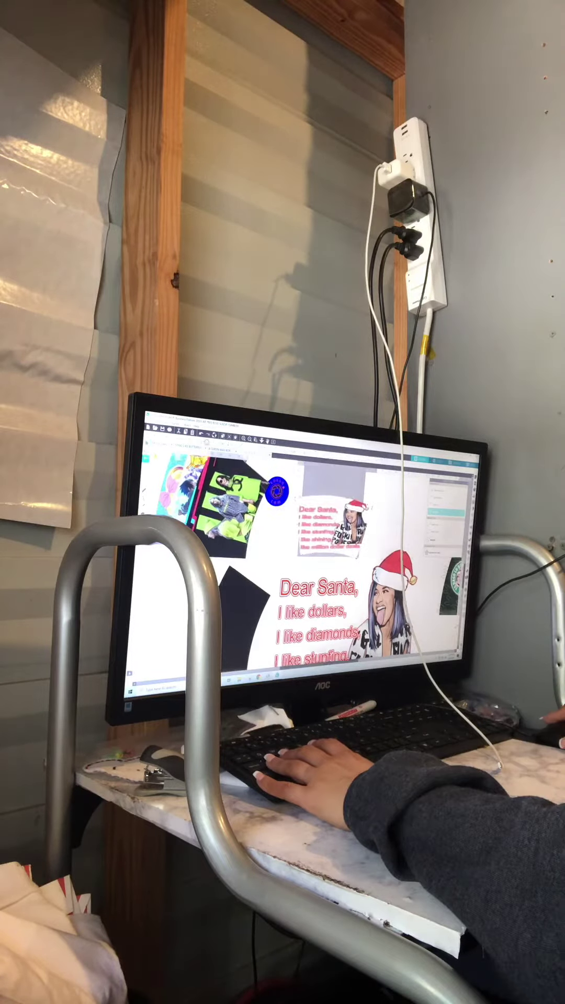
pyautogui.scroll(2, 275, 565)
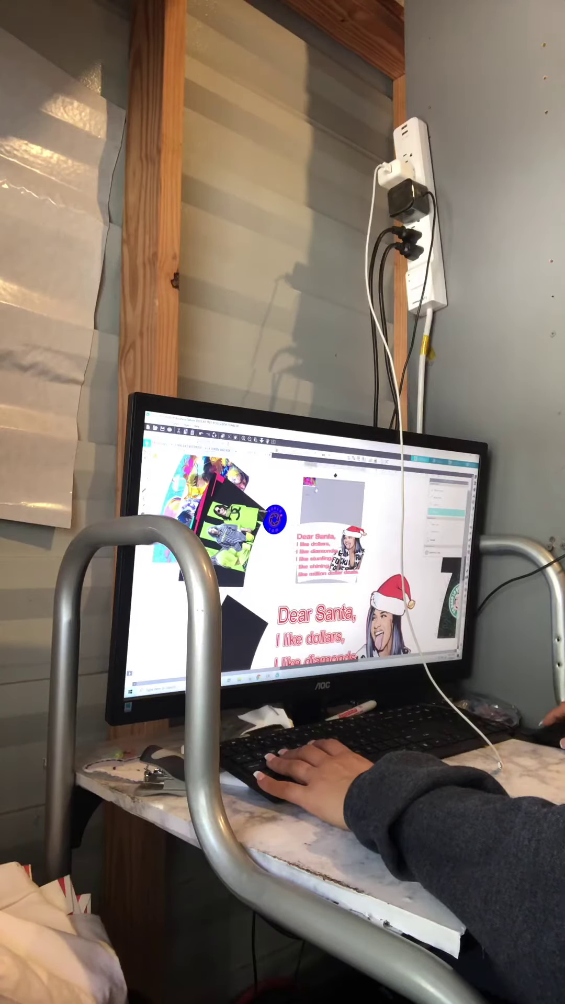
# - Enlarge the watercolour image and position it over the tumbler template, using the right-click menu
pyautogui.moveTo(378, 534); pyautogui.dragTo(417, 564)
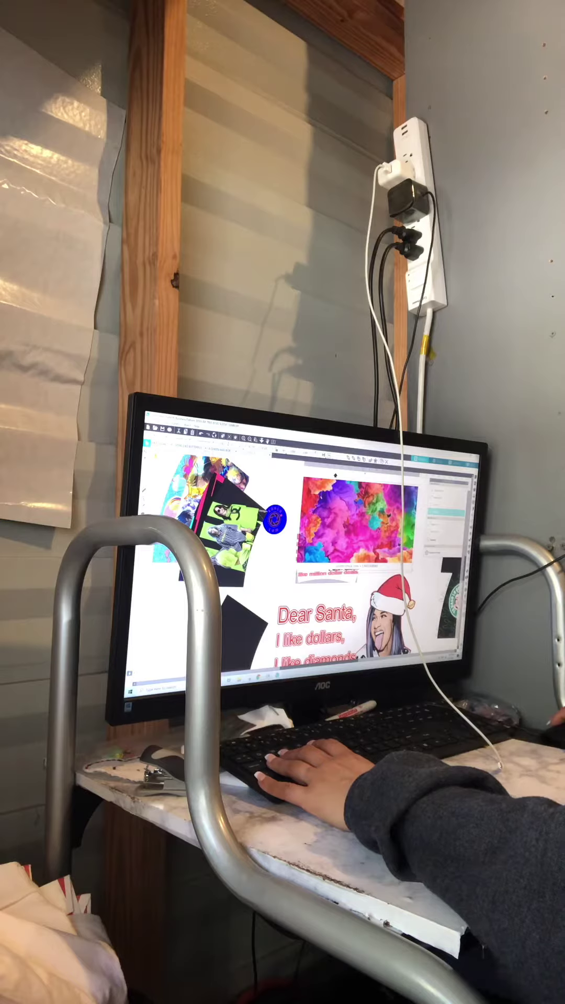
pyautogui.moveTo(357, 522); pyautogui.dragTo(369, 514)
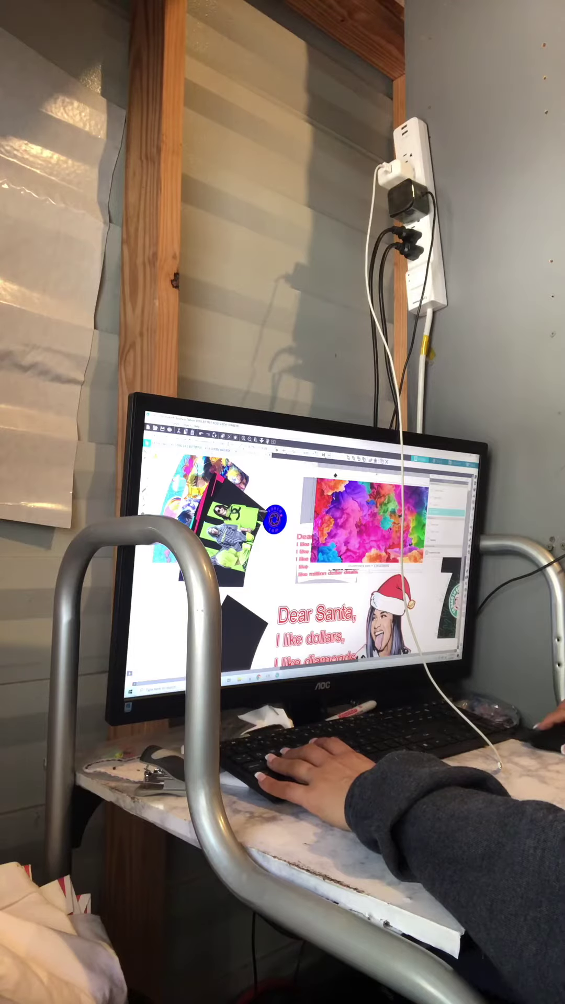
pyautogui.rightClick(321, 532)
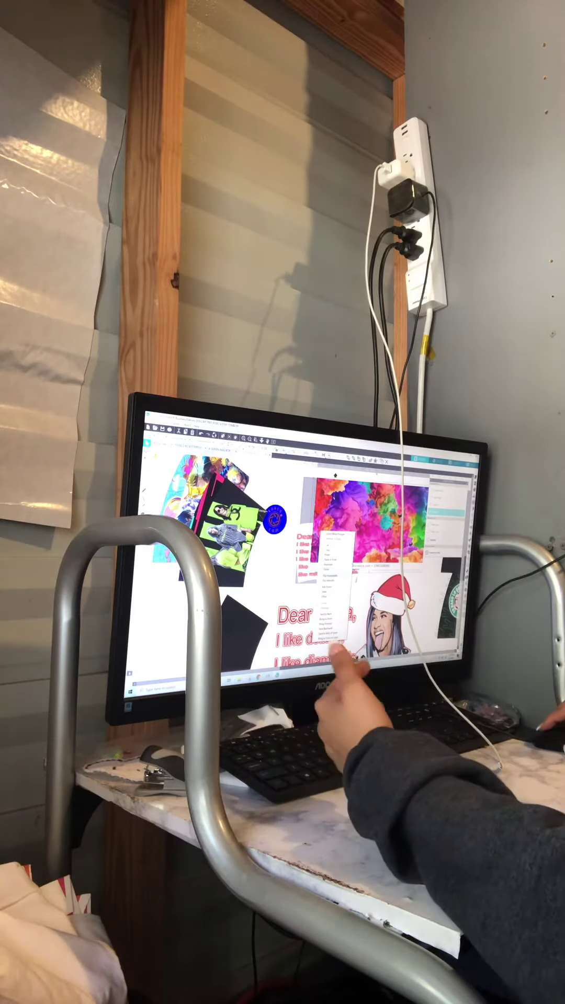
pyautogui.moveTo(369, 510); pyautogui.dragTo(354, 522)
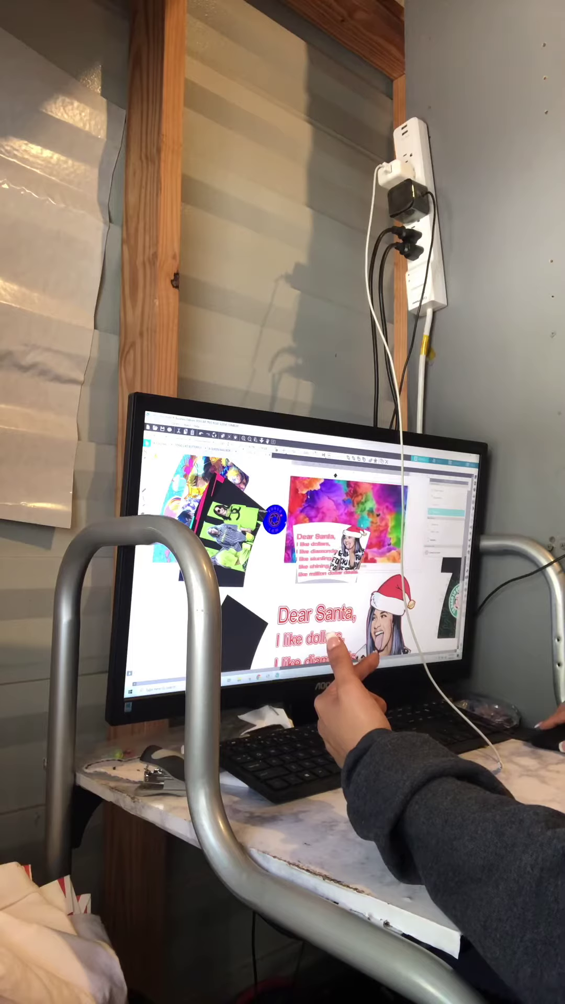